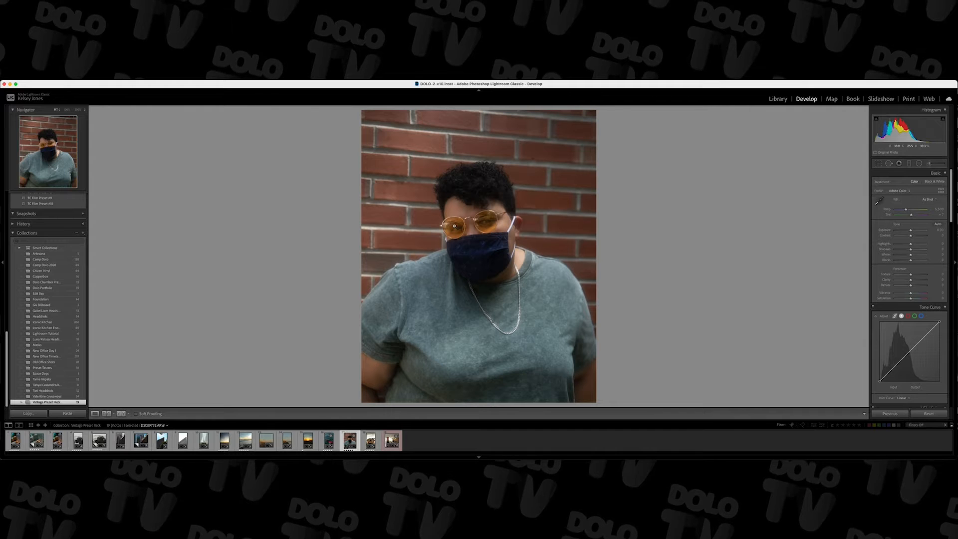
Step: Color-grade the portrait by tinting the highlights toward a soft blue and the shadows toward a warm orange
scroll(879, 277, down, 10)
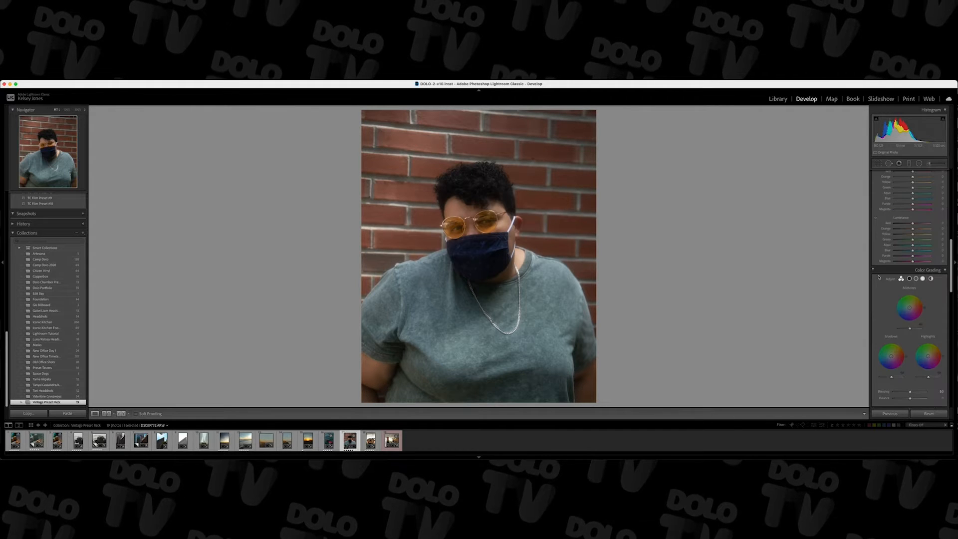
scroll(887, 279, down, 2)
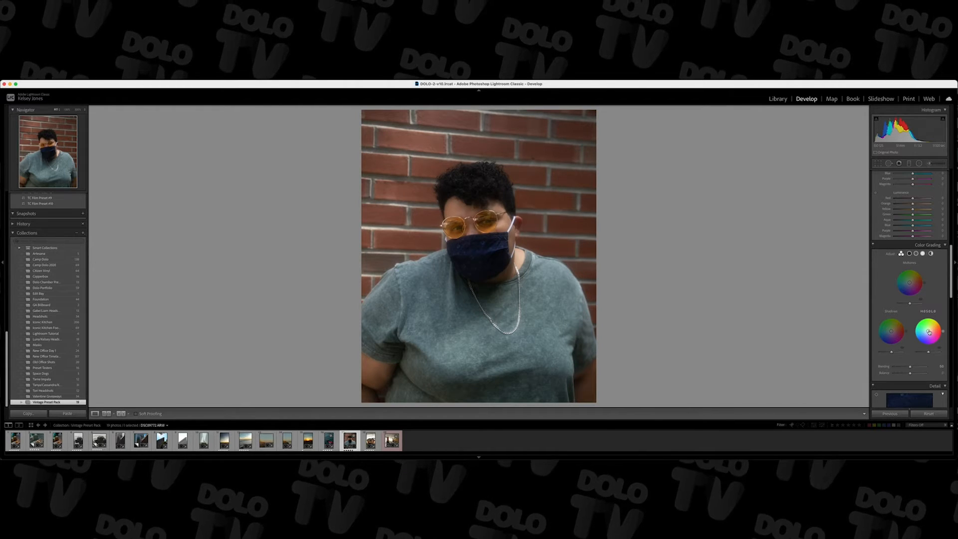
drag(928, 331, 917, 341)
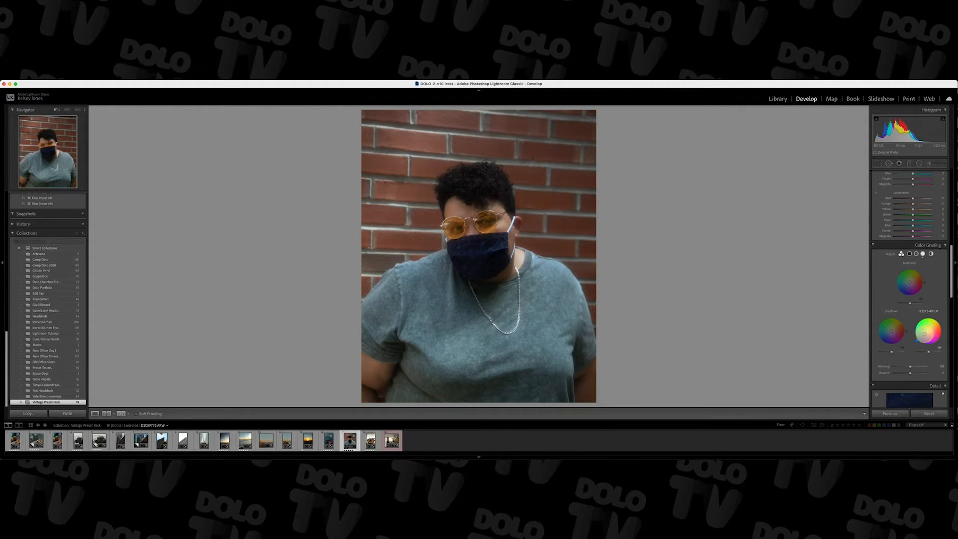
drag(916, 340, 924, 335)
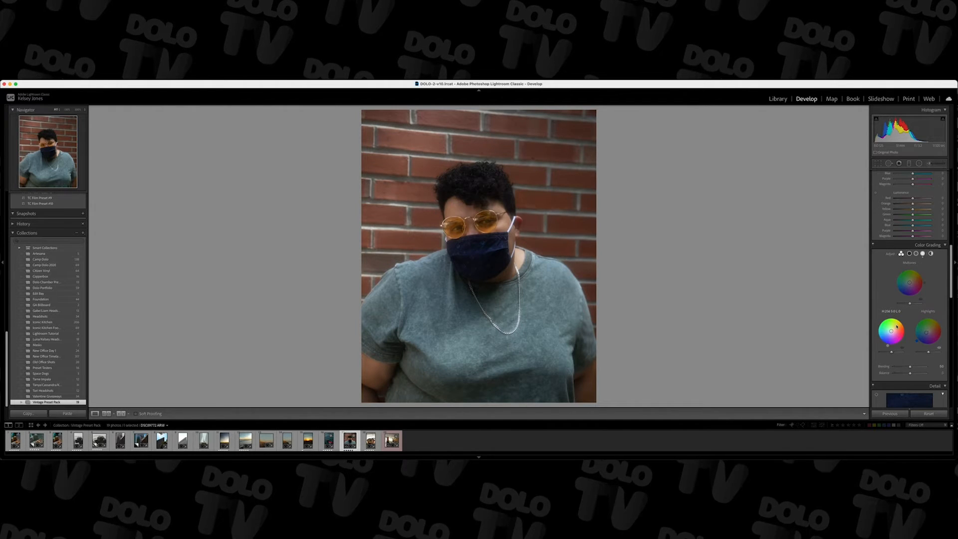
drag(895, 330, 902, 322)
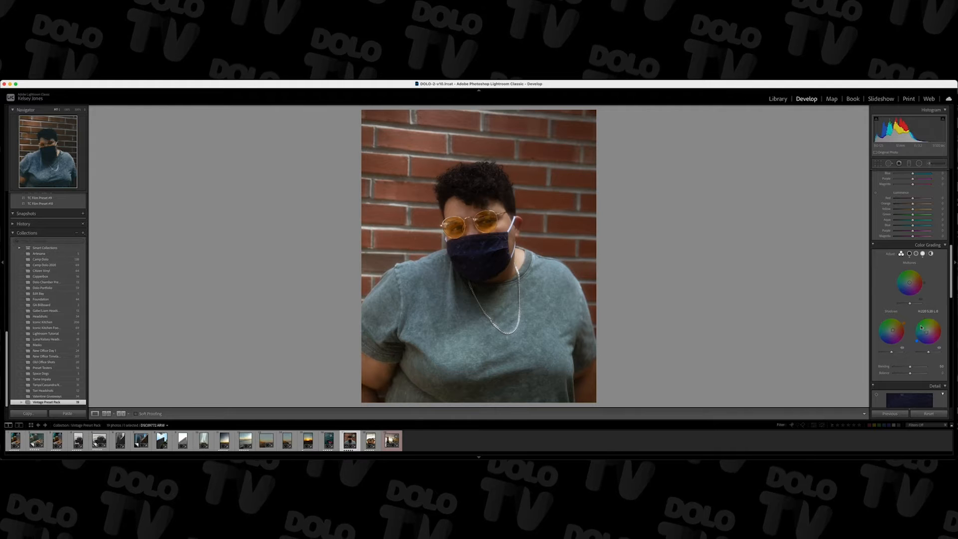
Step: Raise the color grading's balance and blending slightly
scroll(912, 355, down, 1)
drag(910, 355, 912, 355)
click(912, 355)
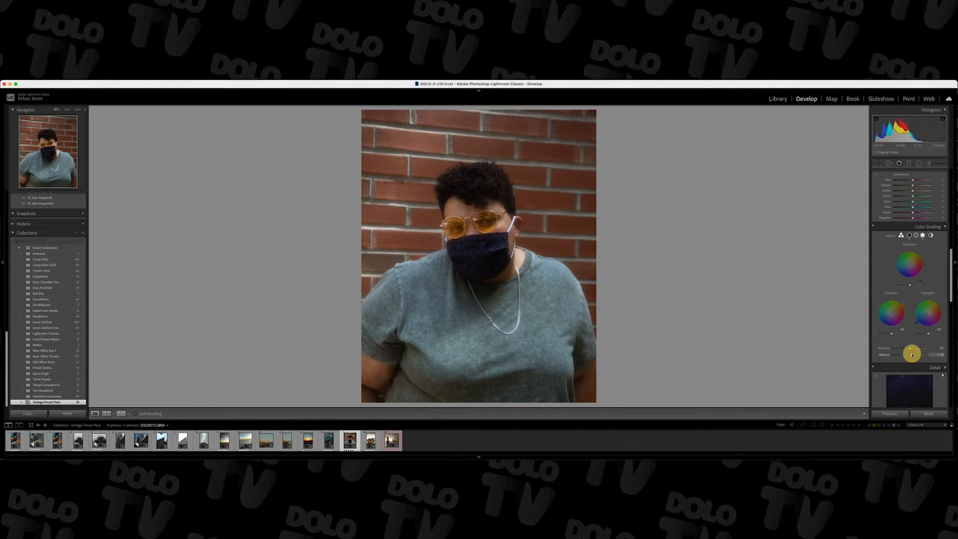
drag(910, 347, 912, 348)
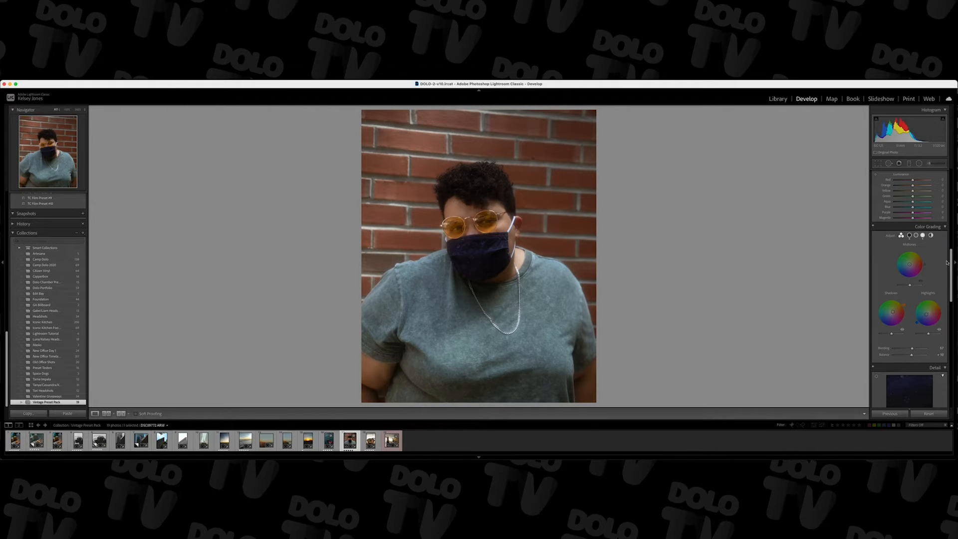
Step: Try shifting the orange hue slightly in the HSL color adjustments
drag(950, 259, 952, 220)
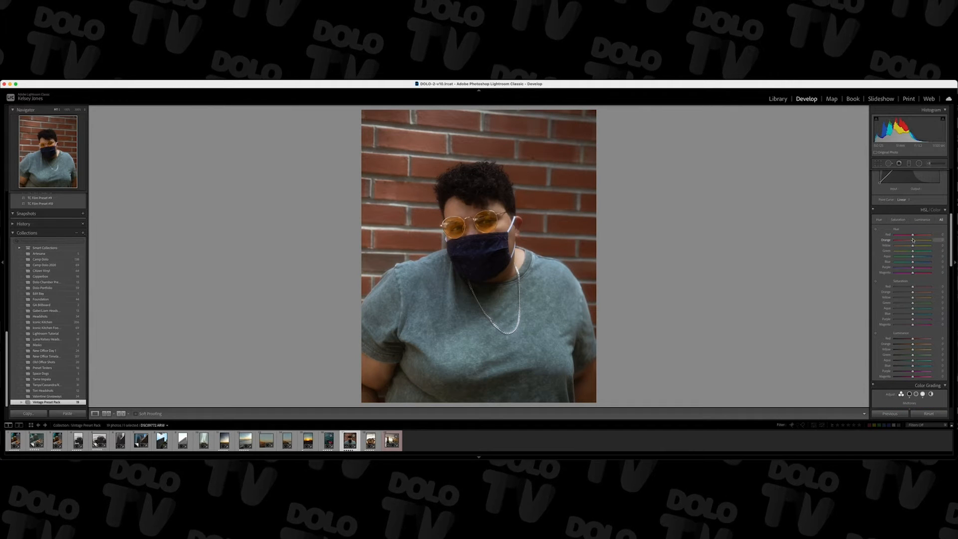
drag(913, 242, 911, 240)
double_click(912, 241)
Step: Enable lens profile corrections and chromatic aberration removal for the portrait
drag(951, 241, 951, 329)
click(885, 314)
click(889, 308)
Step: In the camera calibration, raise the red primary's hue and saturation slightly and lower the blue primary's hue
drag(952, 322, 947, 349)
scroll(945, 370, down, 5)
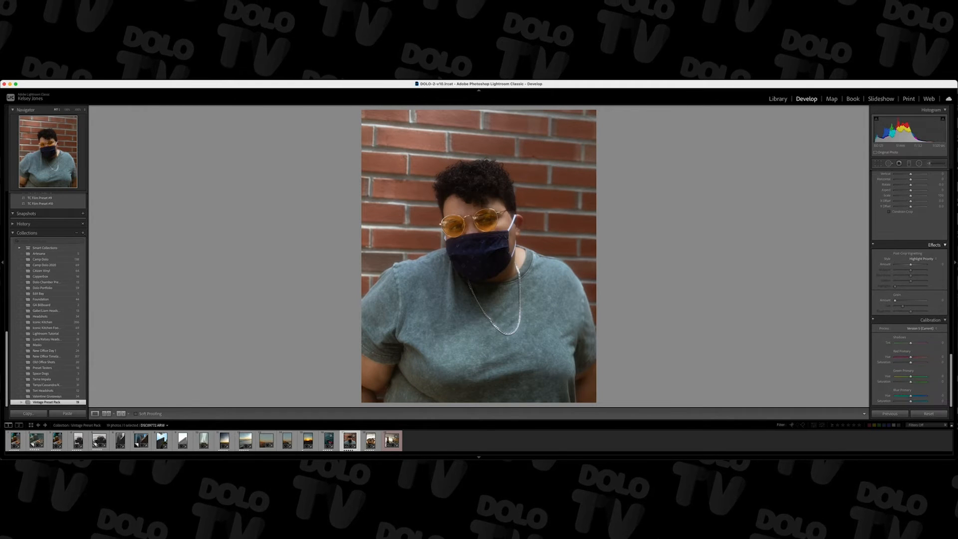
drag(912, 358, 914, 358)
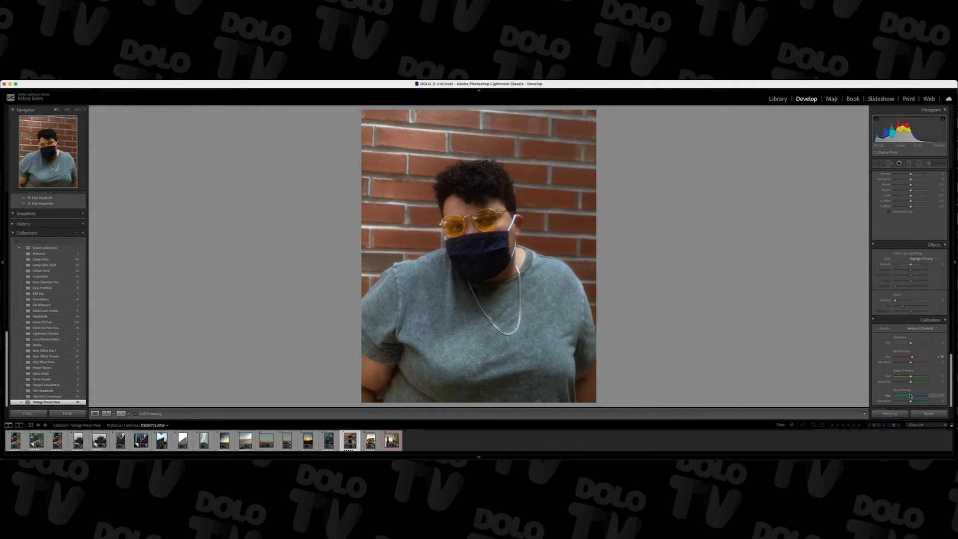
drag(910, 396, 909, 397)
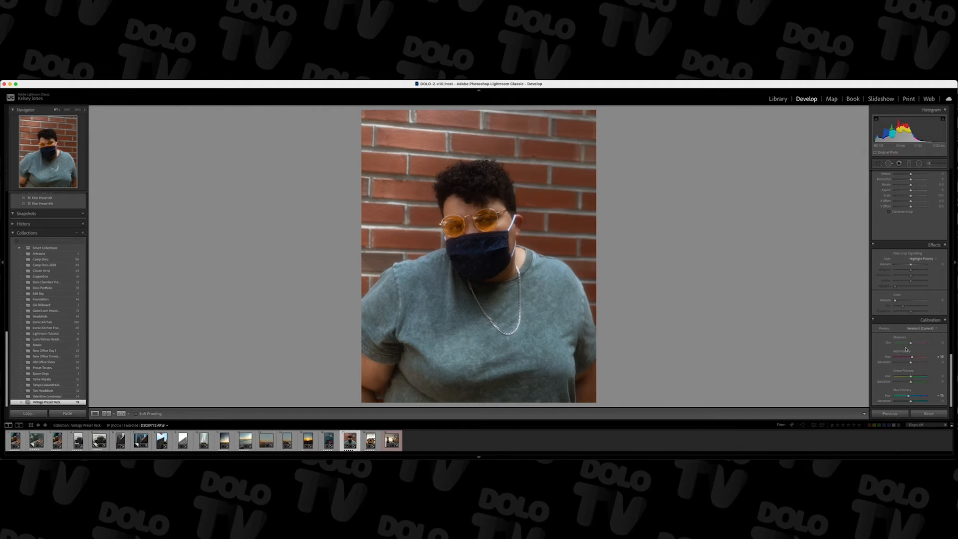
drag(910, 364, 911, 363)
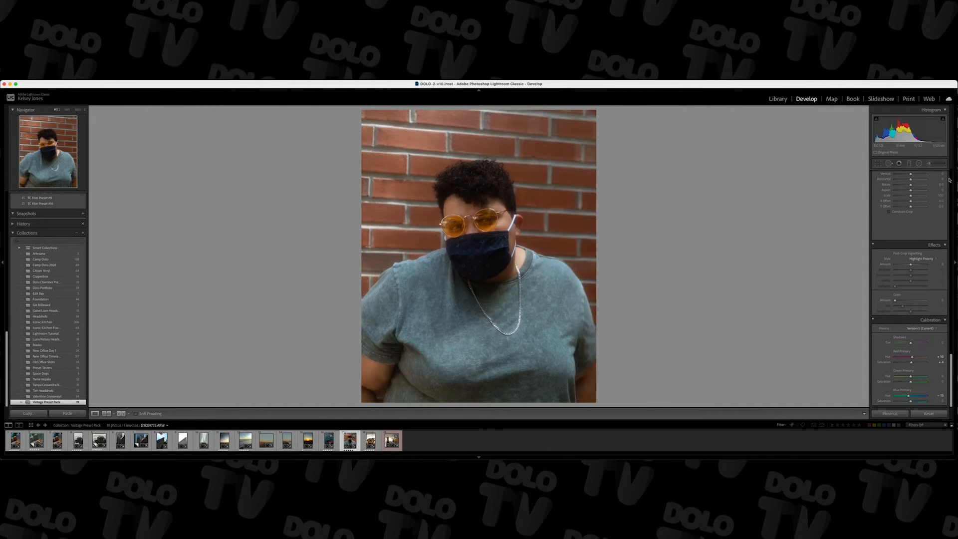
Step: Add film grain with adjusted size and roughness, and try a slight darkening post-crop vignette
click(897, 301)
drag(897, 301, 907, 312)
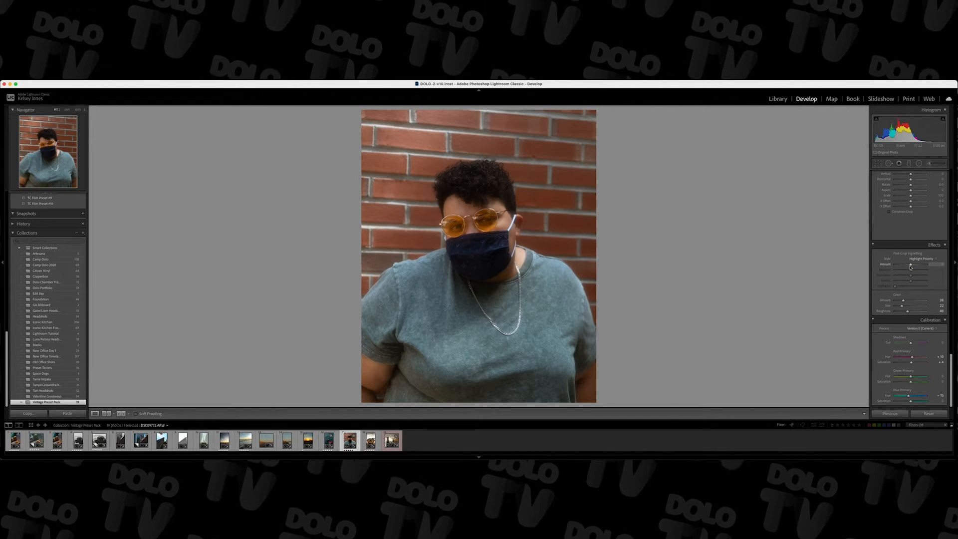
drag(910, 266, 908, 268)
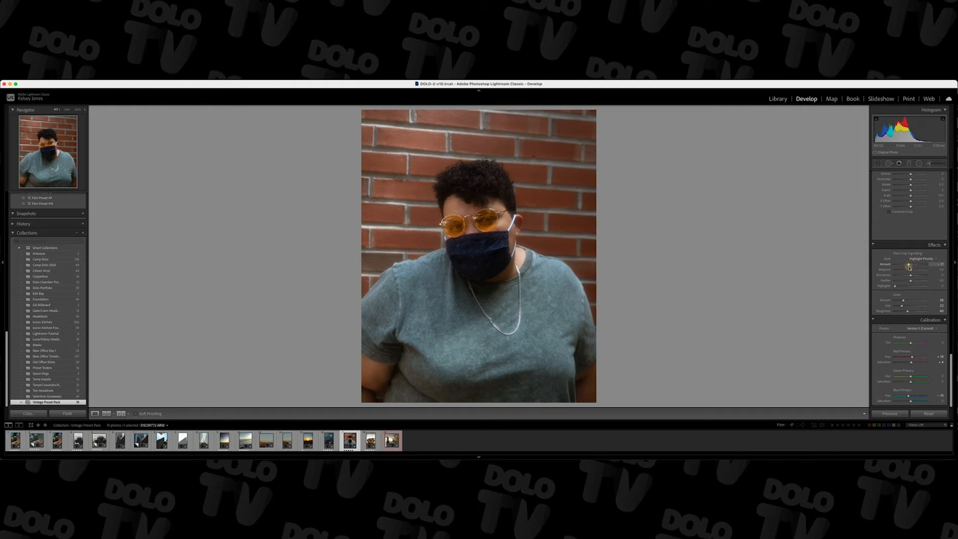
double_click(909, 265)
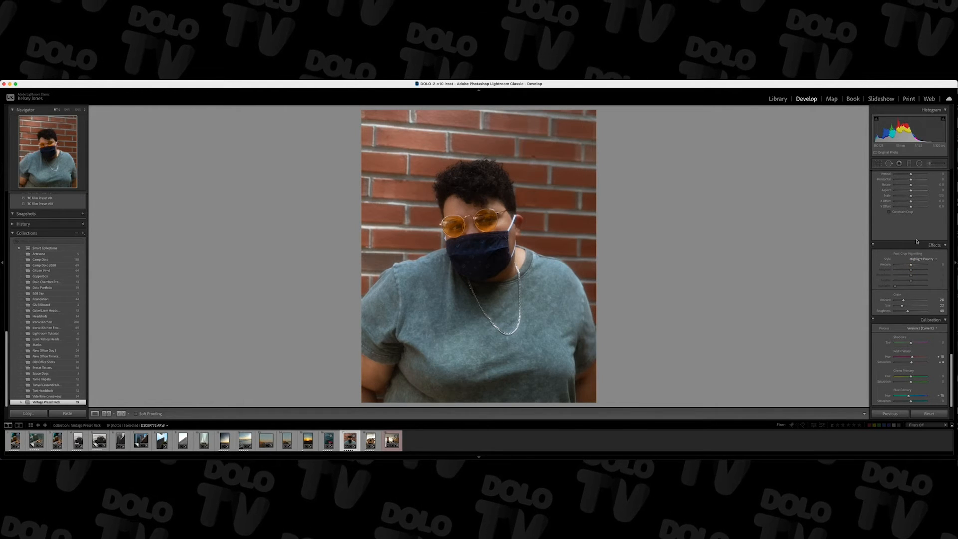
Step: Compare the edited portrait with its original side by side, and return to the single-photo view
scroll(916, 241, up, 1)
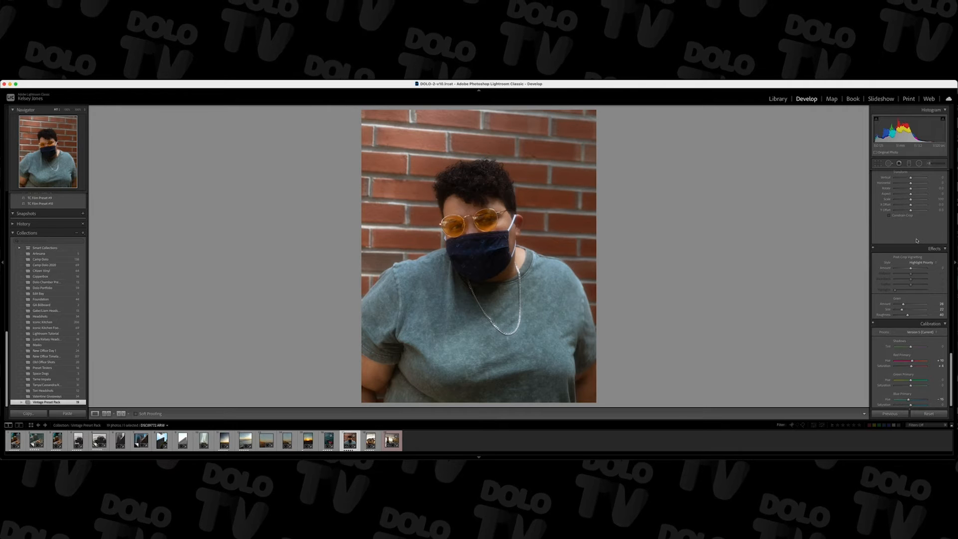
key(y)
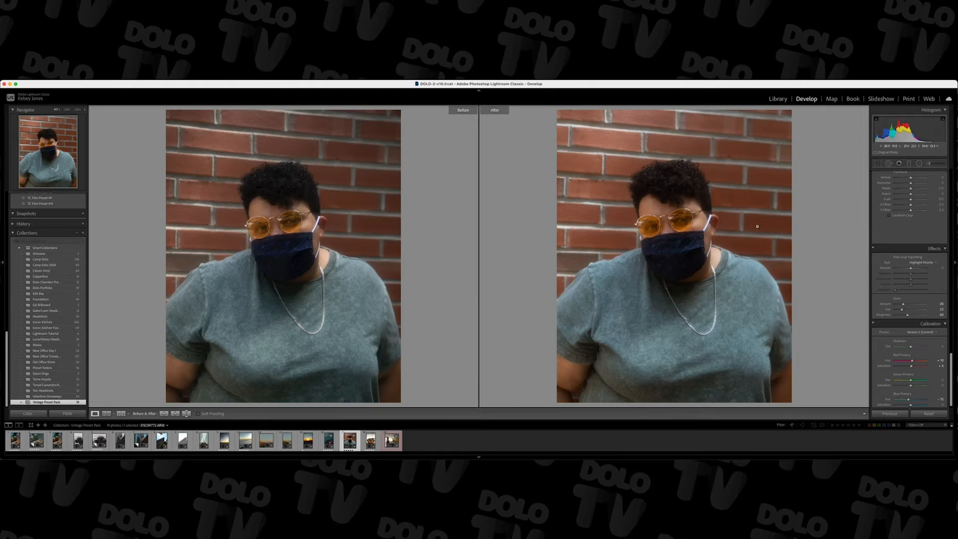
key(y)
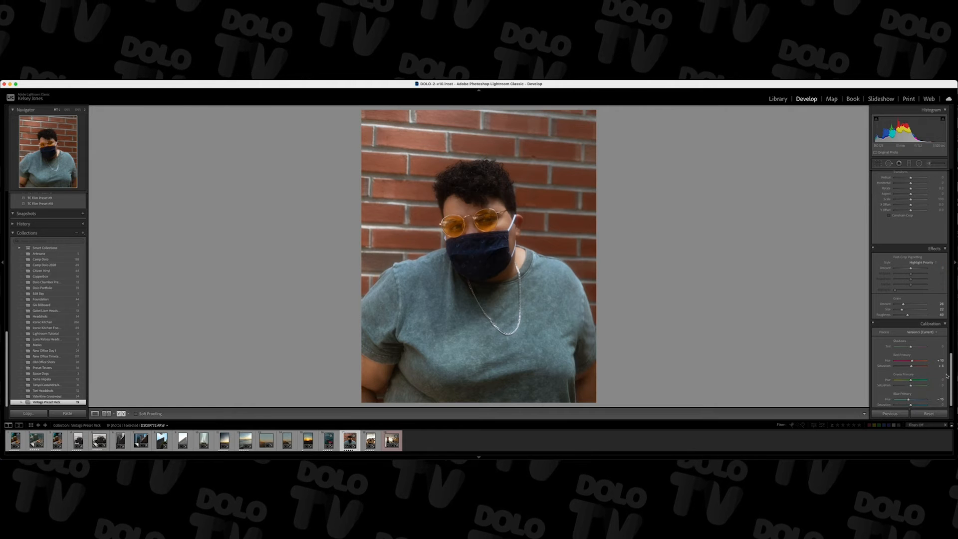
Step: Fade the tone curve by slightly lowering the shadows, lifting the black point and lowering the white point to output 237
drag(950, 375, 947, 217)
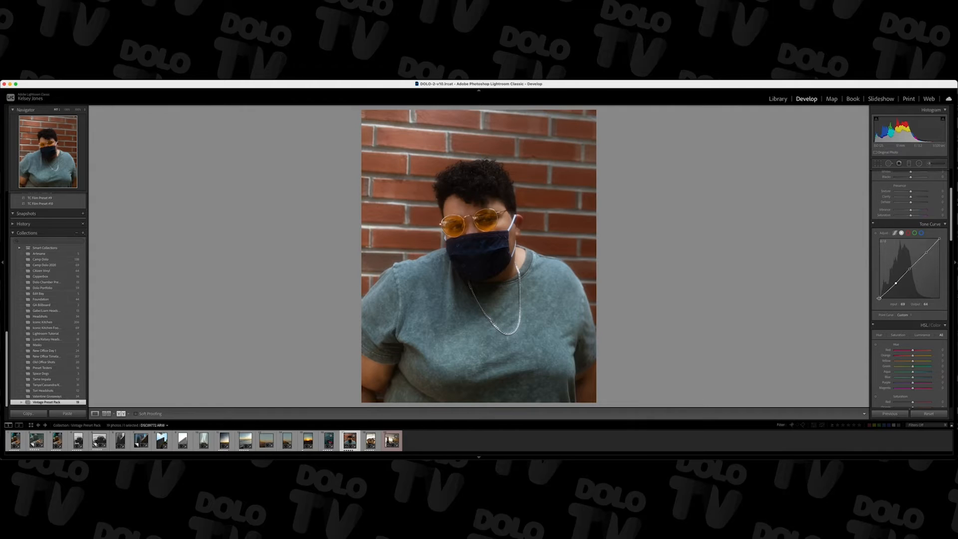
click(880, 299)
drag(879, 299, 876, 292)
mouse_move(911, 177)
mouse_down()
mouse_move(919, 176)
mouse_move(911, 177)
mouse_up()
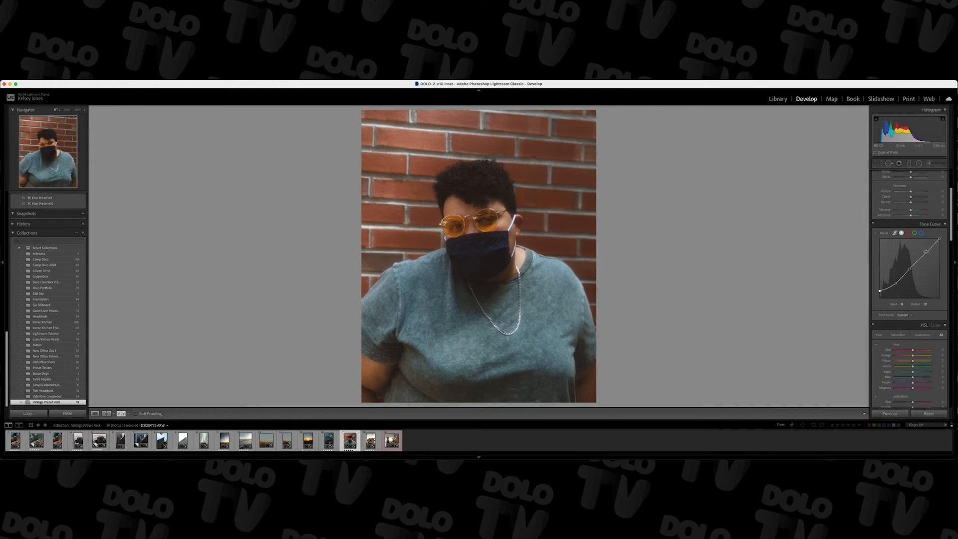
drag(939, 238, 939, 243)
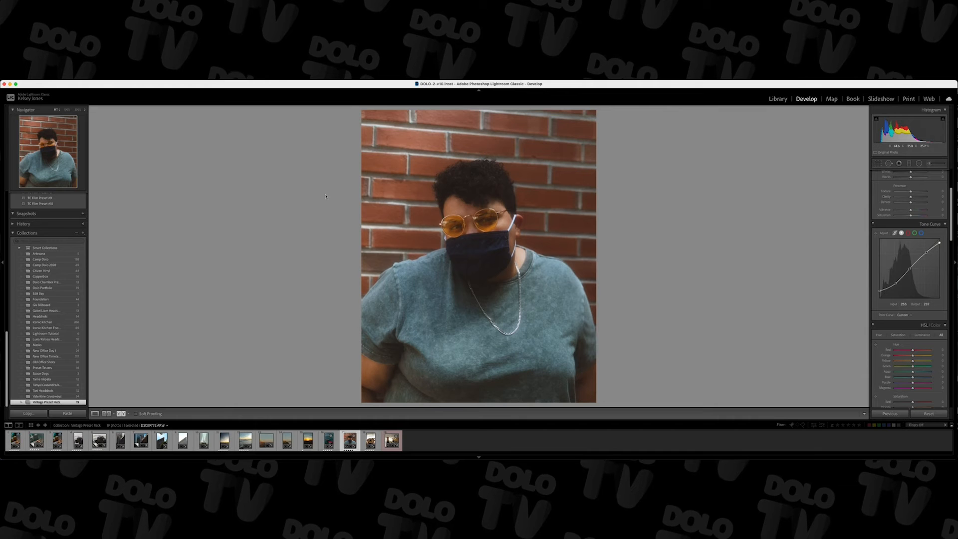
Step: Inspect the sunglasses, mask and grain up close, and return to the full photo
click(475, 225)
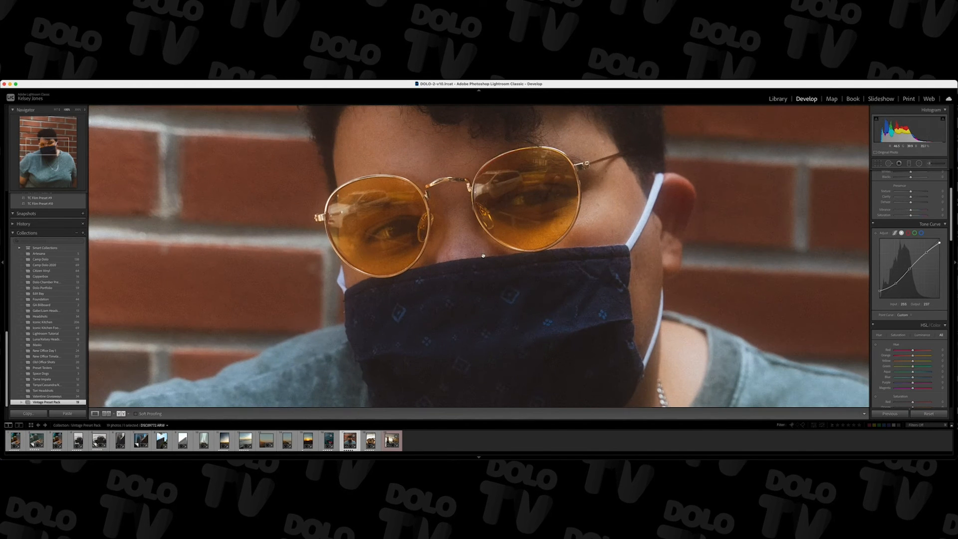
drag(483, 256, 336, 372)
click(334, 372)
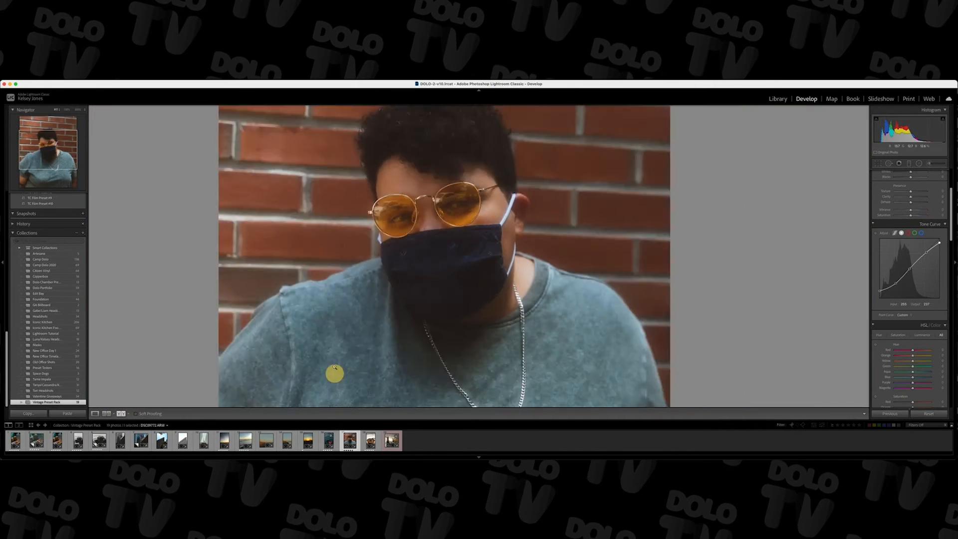